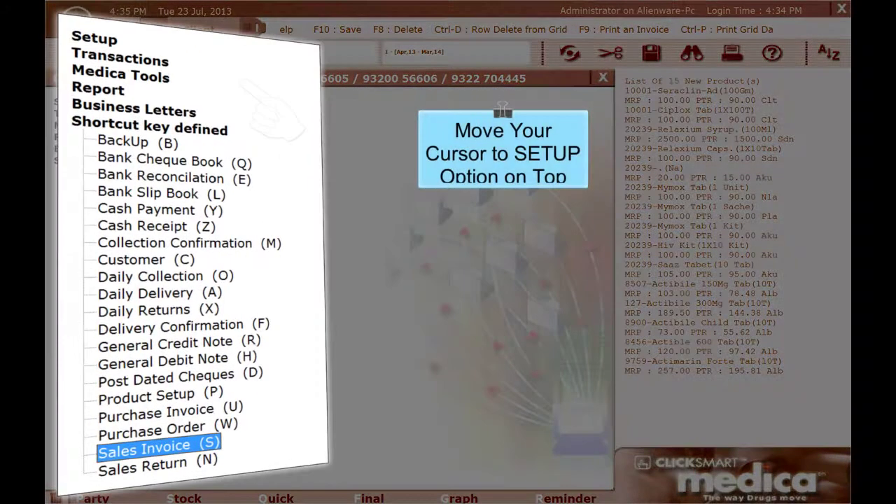
- Open a new Manufacturer account form from Setup > Accounts > Manufacturer
key("Up")
key("Up")
key("Up")
key("Up")
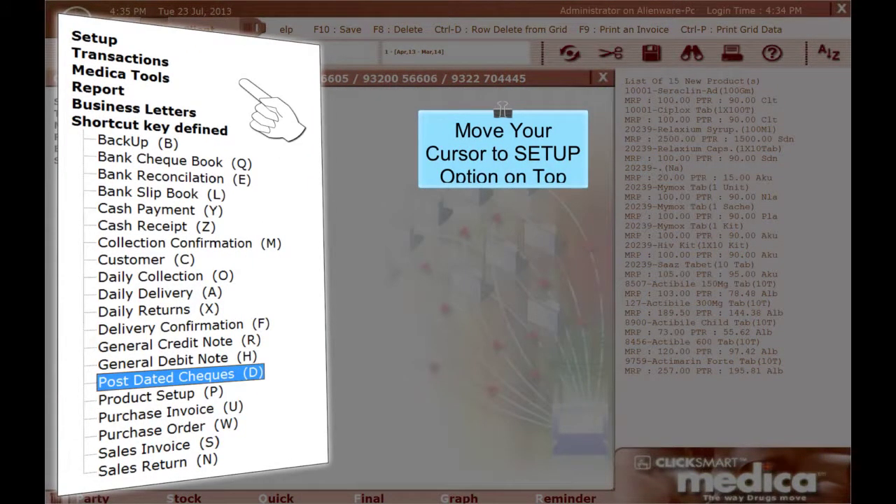
key("Up")
key("Up")
key("Up")
key("Up")
key("Up")
key("Up")
key("Up")
key("Up")
key("Up")
key("Up")
key("Up")
key("Up")
key("Up")
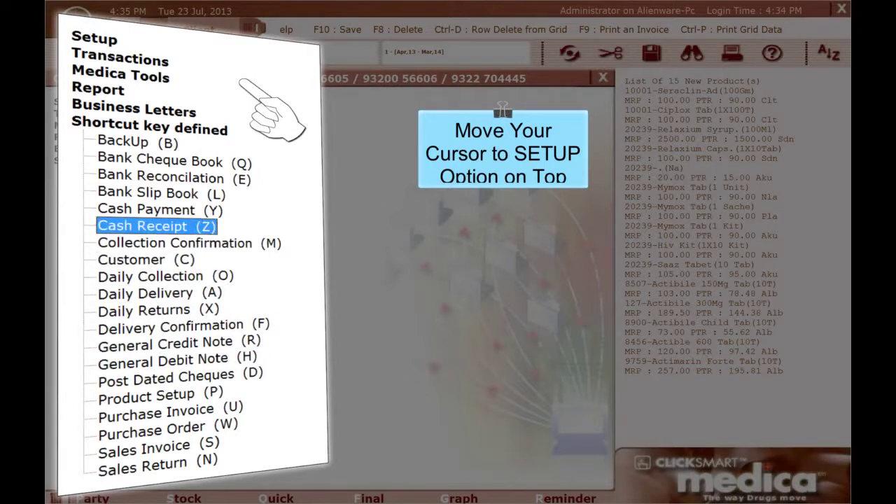
key("Up")
key("Up")
key("Up")
key("Up")
key("Up")
key("Up")
key("Up")
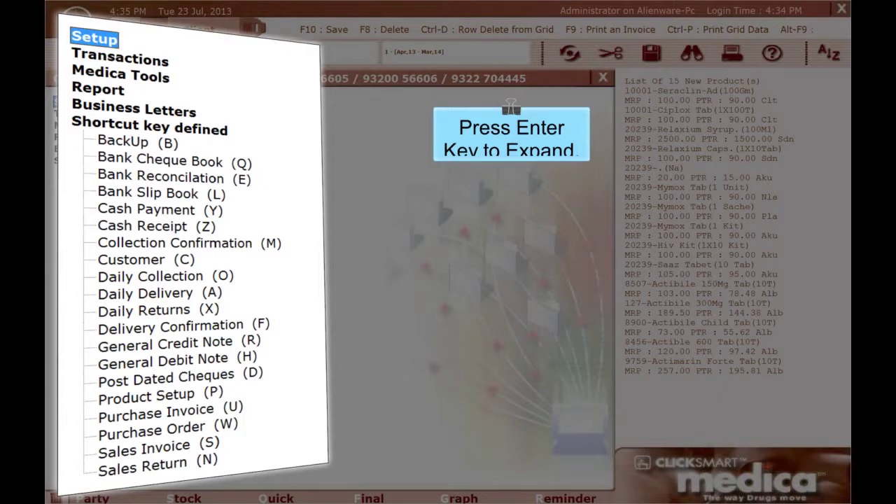
key("Return")
key("Down")
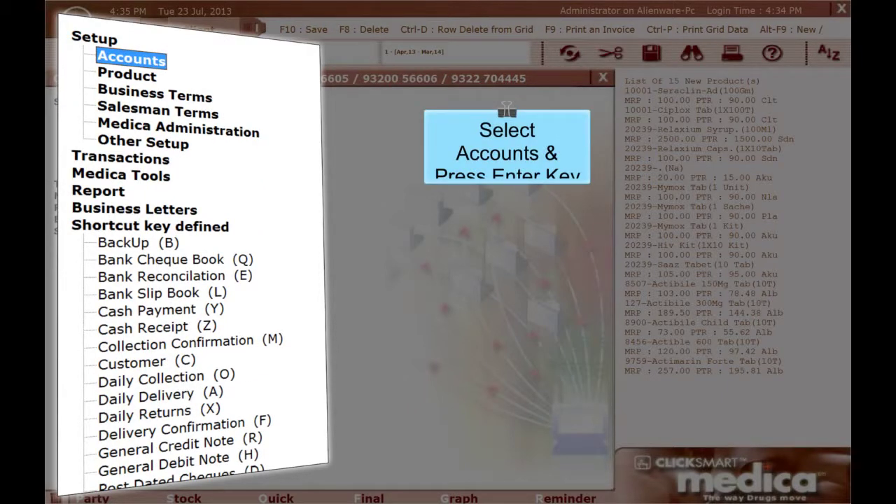
key("Return")
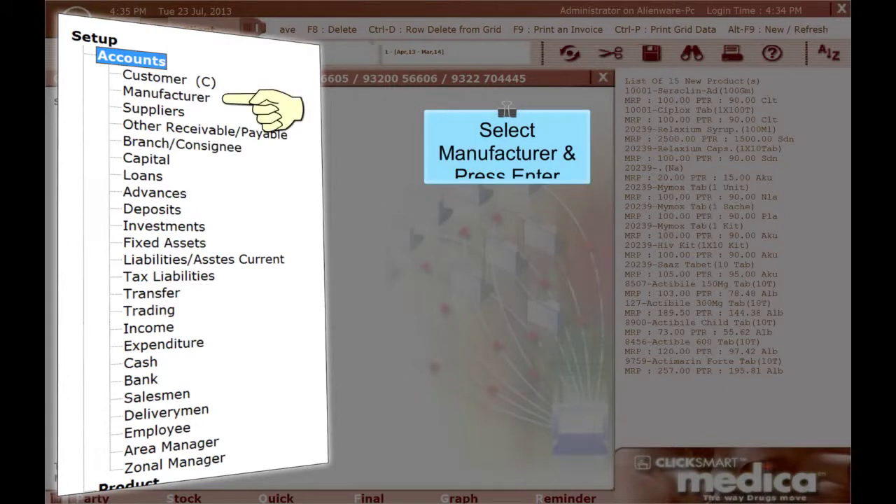
key("Down")
key("Down")
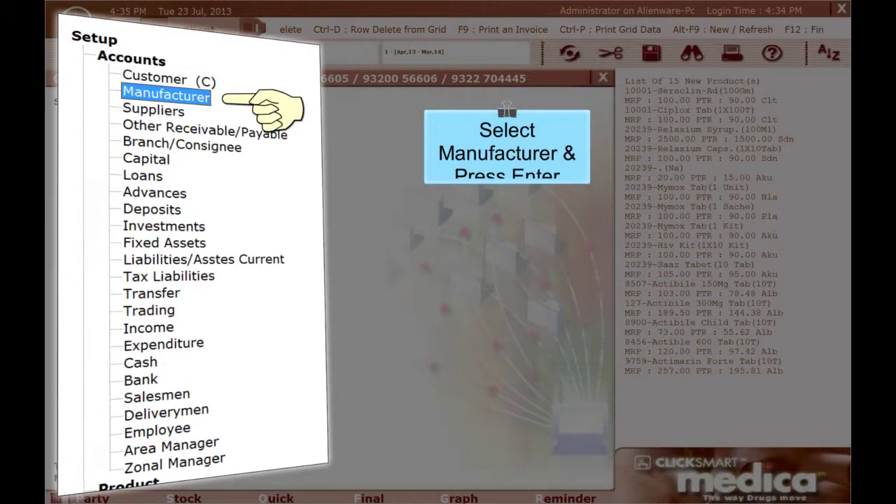
key("Return")
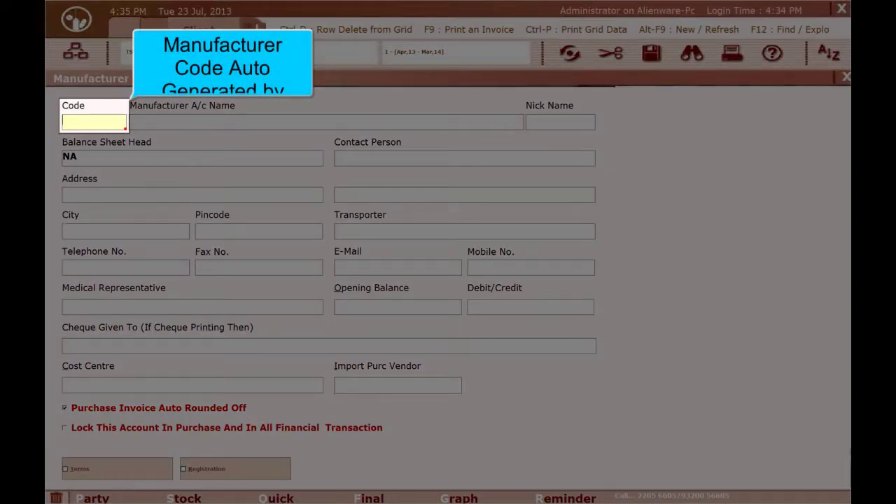
- Keep the auto code and name the account ANUJA PHARMACEUTICALS with nick name ANUJAP
key("Return")
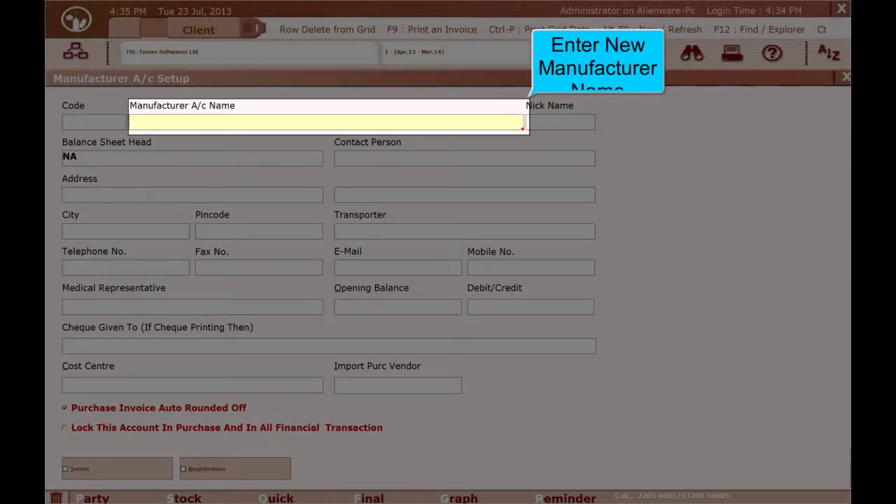
type("A")
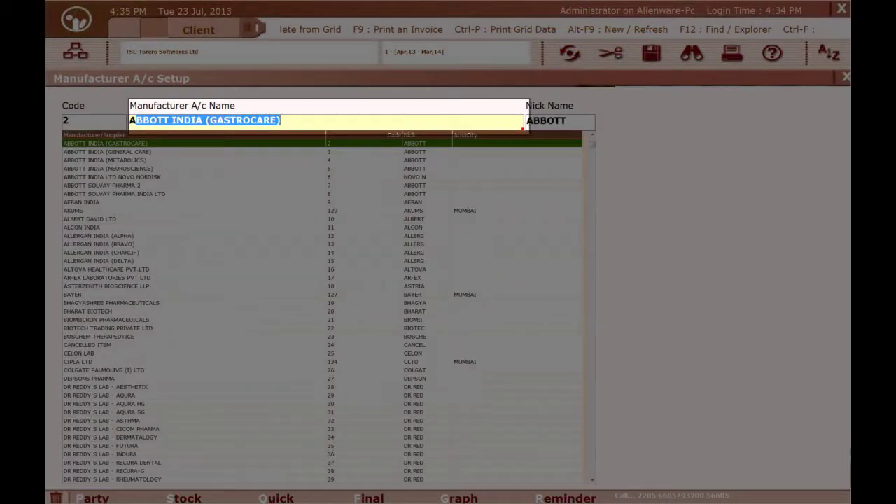
type("NUJA ")
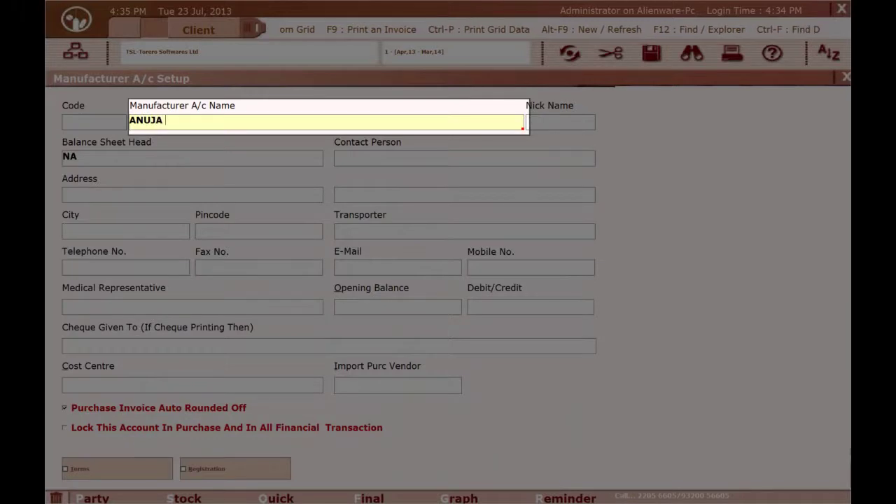
type("PHARMAC")
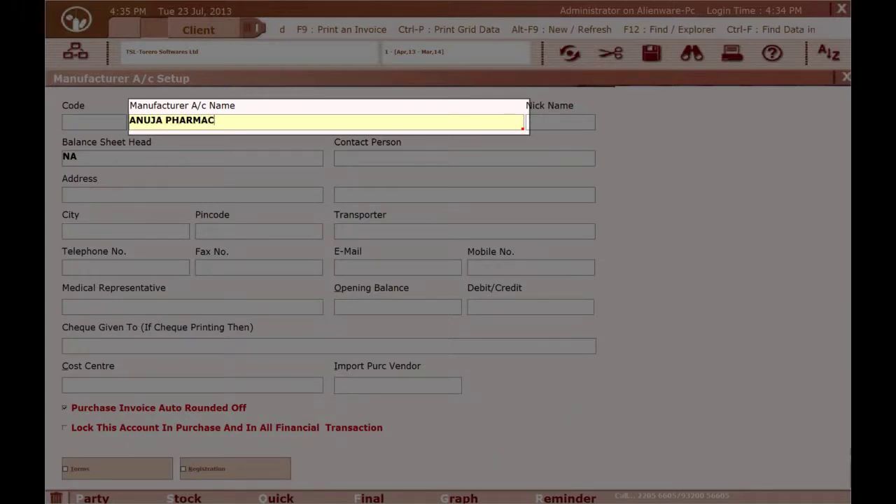
type("EUTICALS")
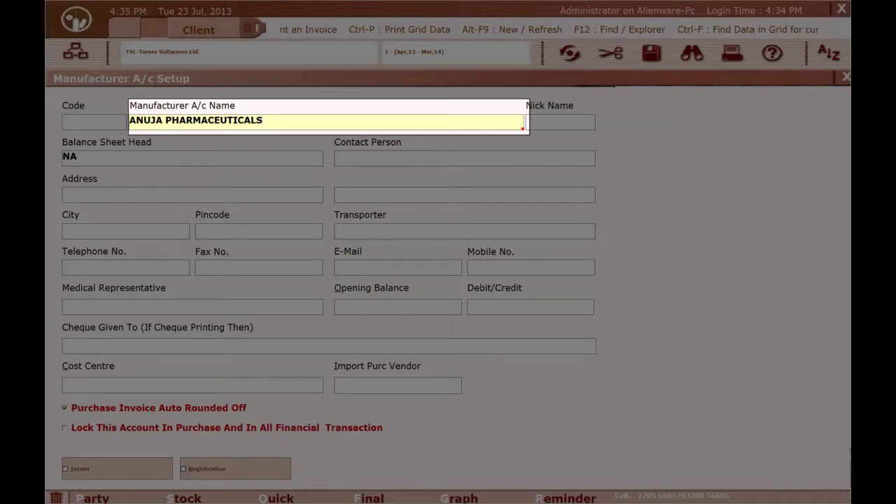
key("Return")
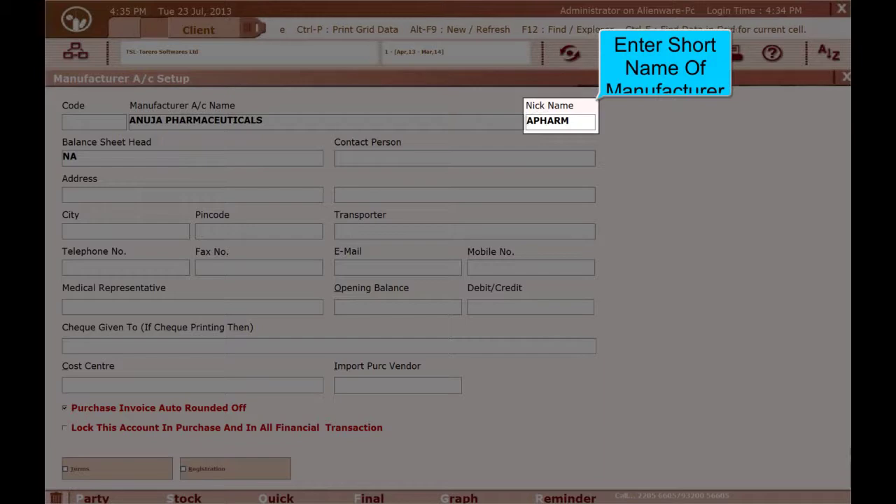
type("ANU")
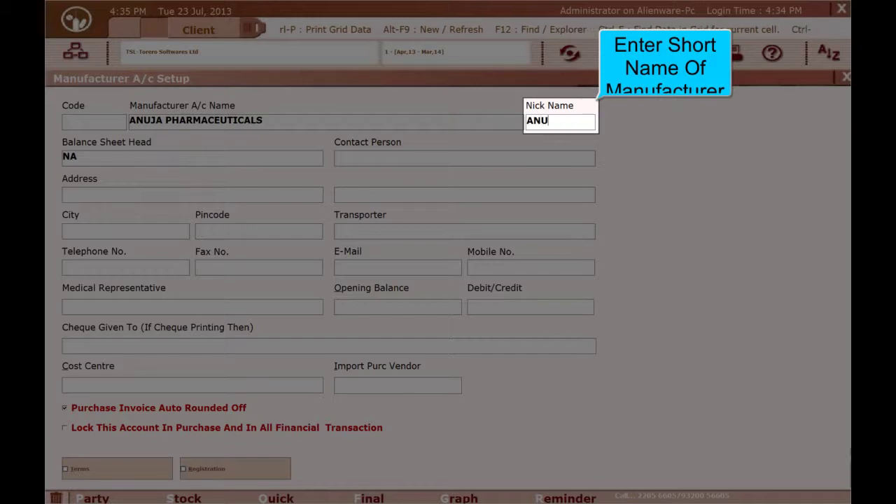
type("JAP")
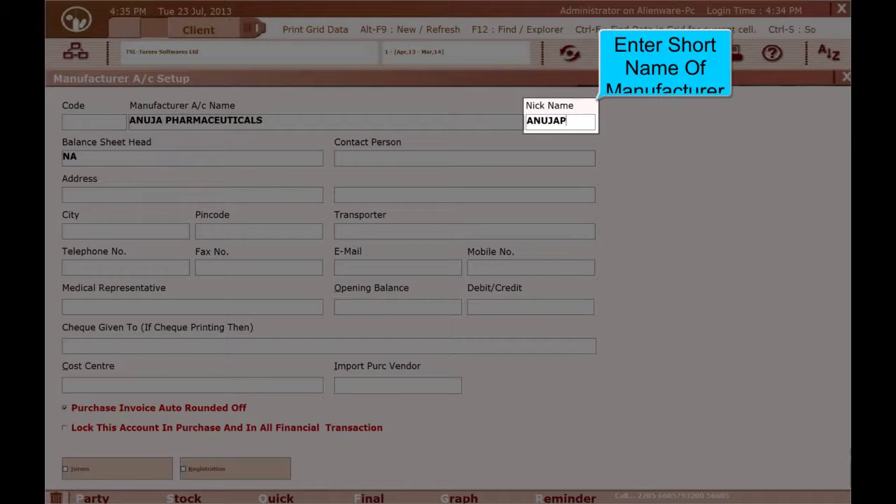
key("Return")
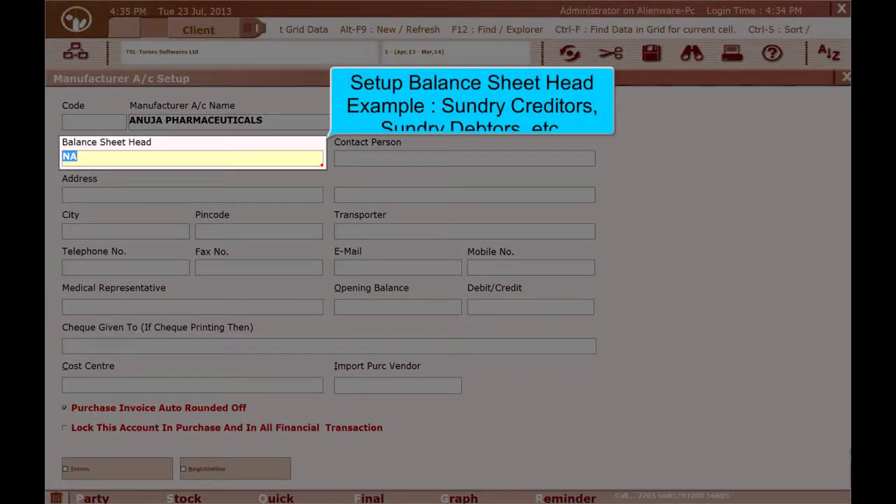
- Keep Balance Sheet Head at NA, enter the contact person's name and both address lines
key("Return")
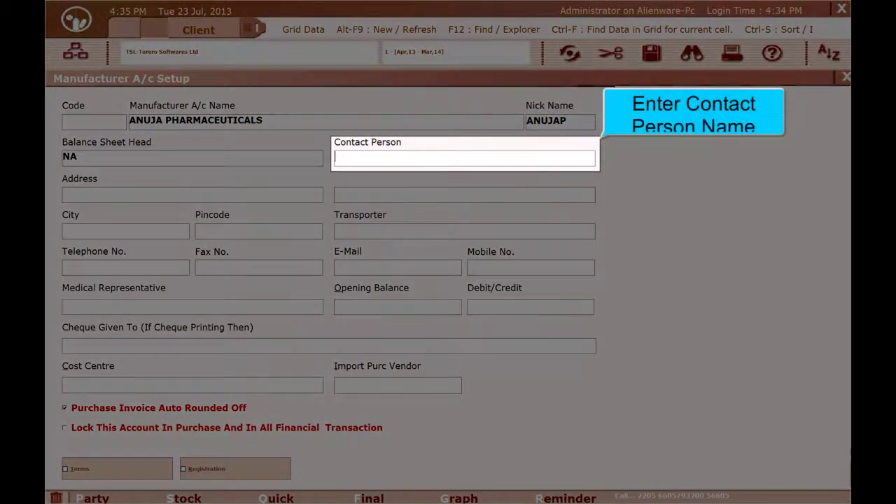
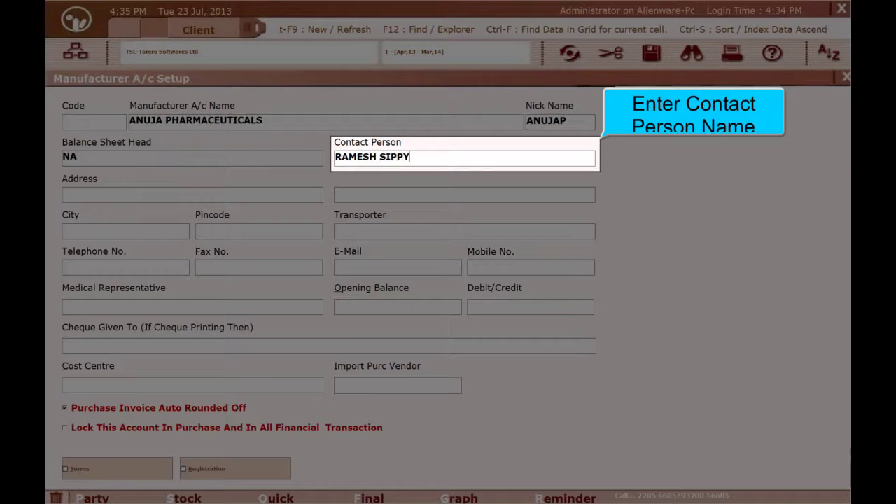
key("Return")
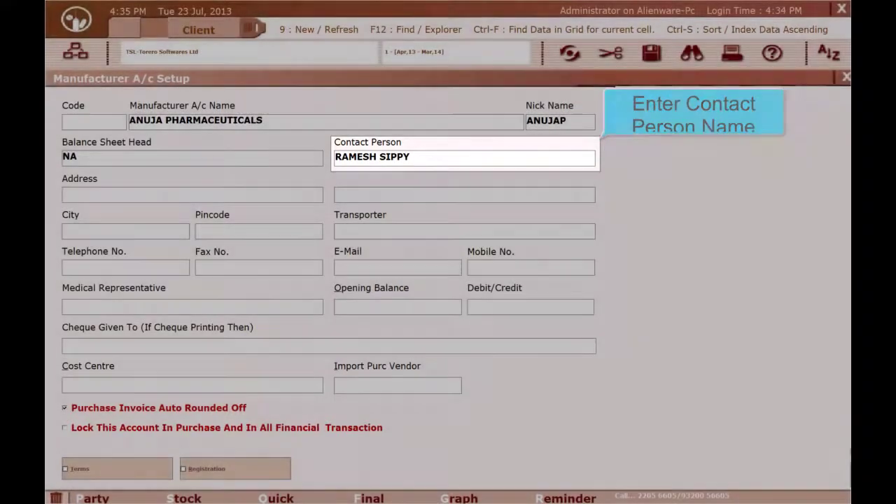
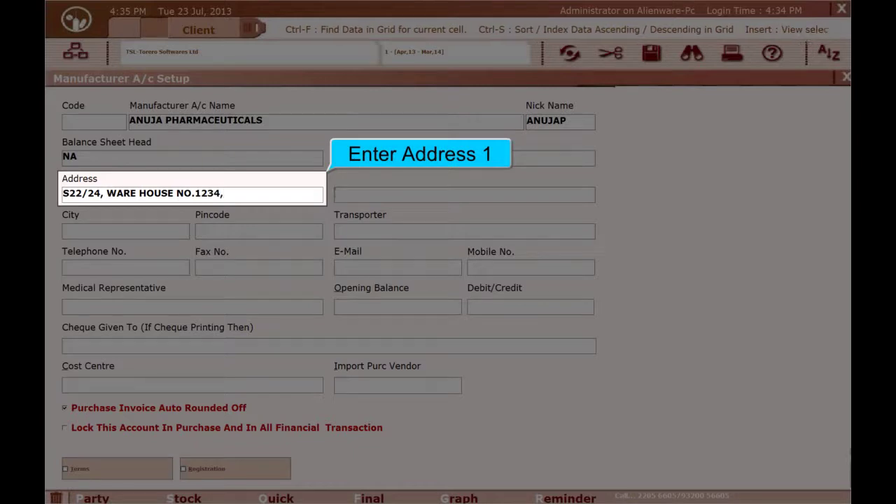
key("Return")
type("BHIWANDI ")
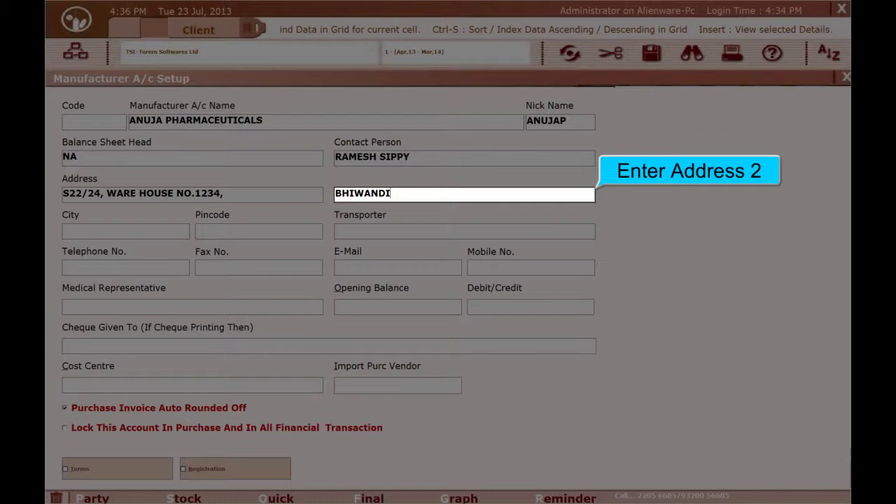
type(",")
key("Return")
type("BH")
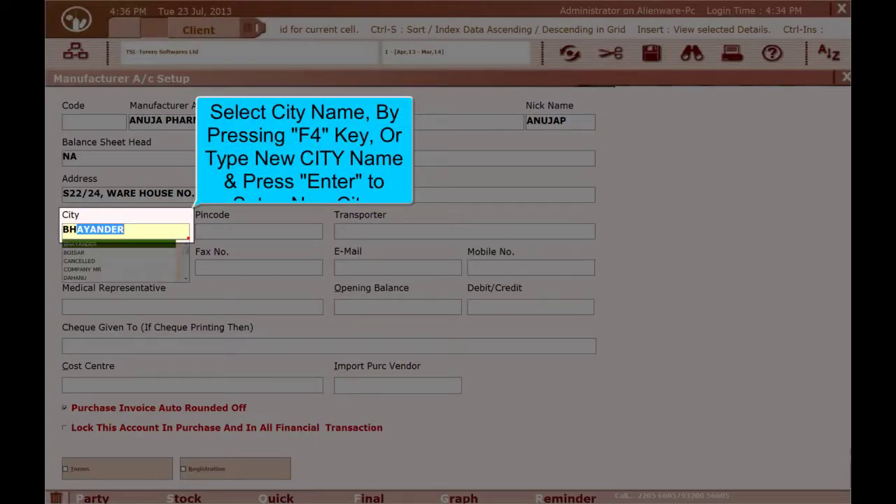
type("IWANDI")
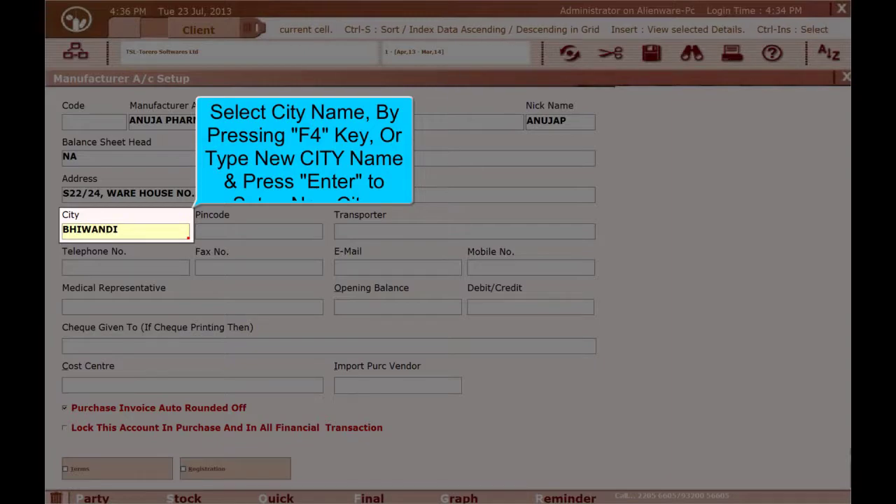
- Save BHIWANDI as a new city in the group list and return to the account form
key("Return")
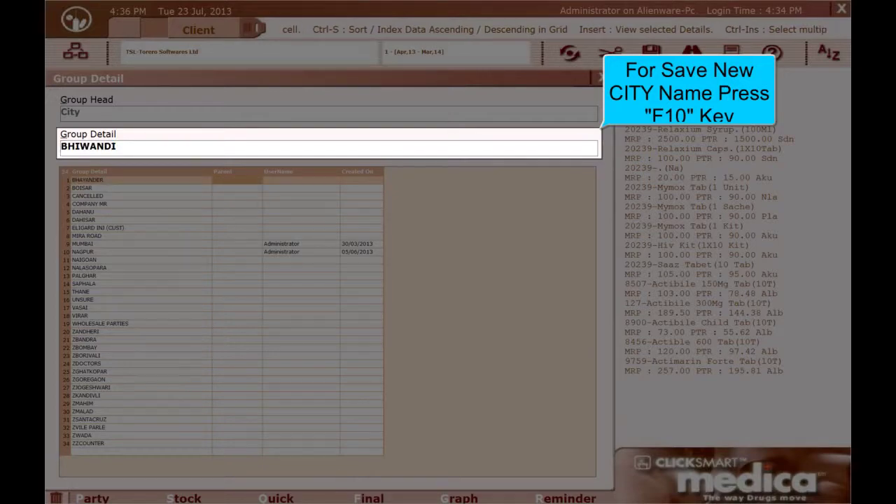
key("F10")
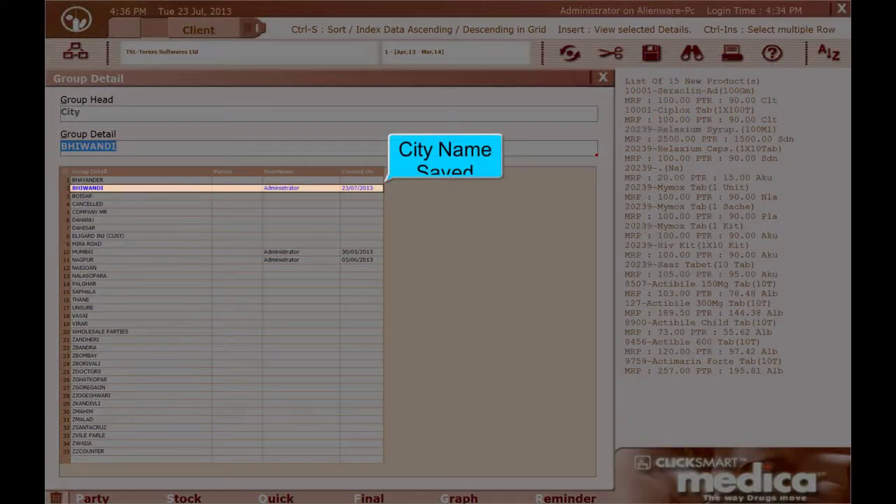
key("Escape")
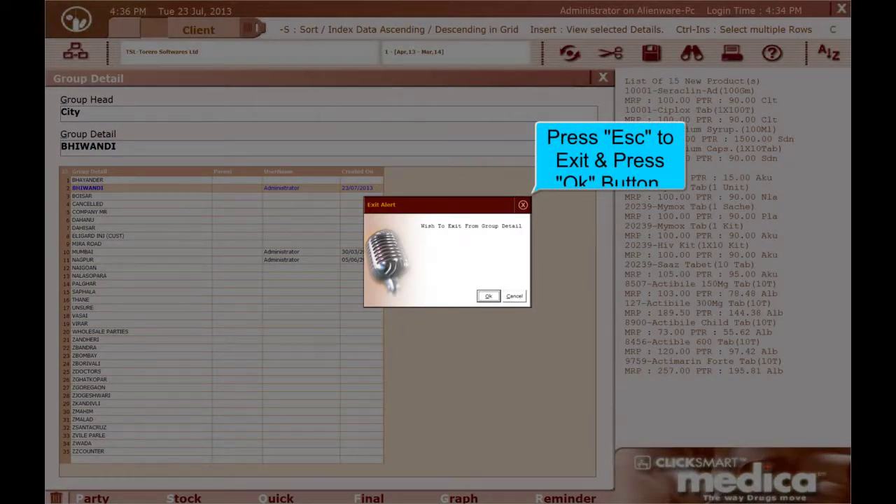
key("Return")
key("Return")
- Enter the pincode, save SRL TRANSPORT as a new transporter, and enter the telephone numbers
type("4411002")
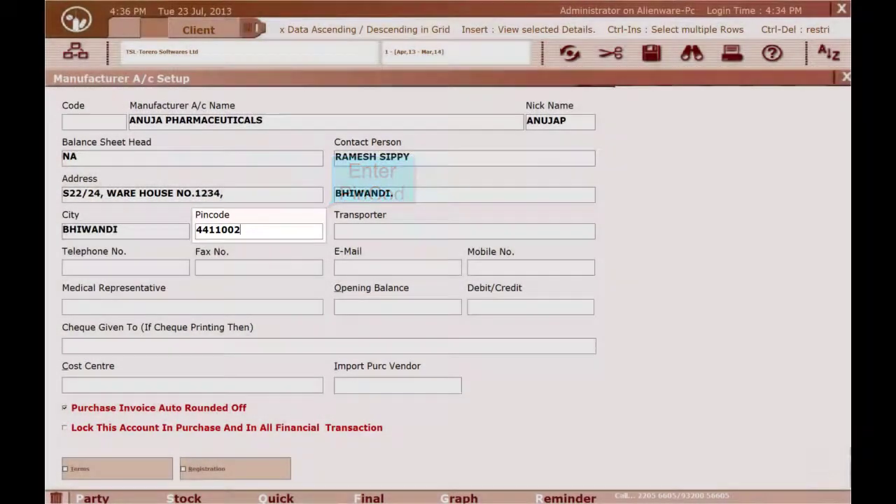
key("Return")
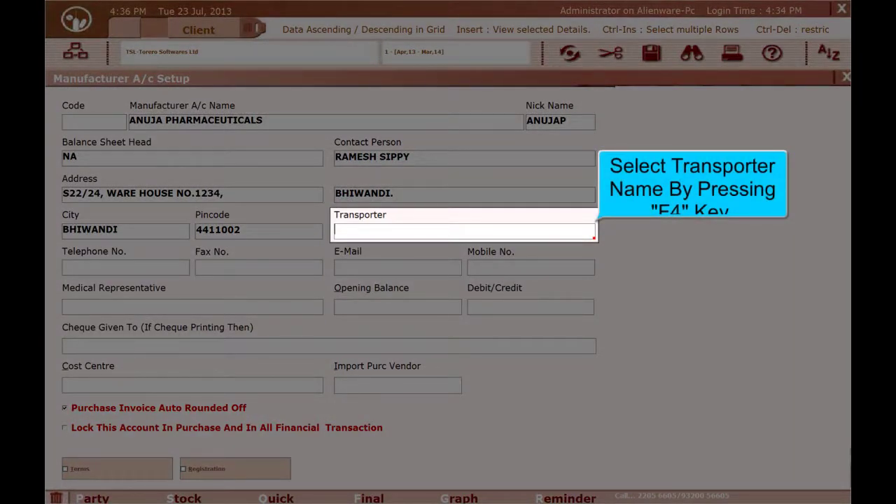
type("SRL")
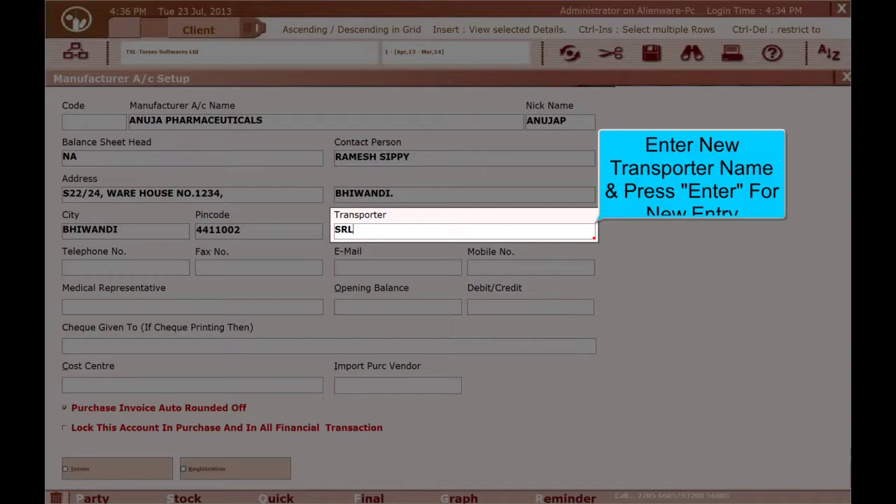
type(" TRANSPORT")
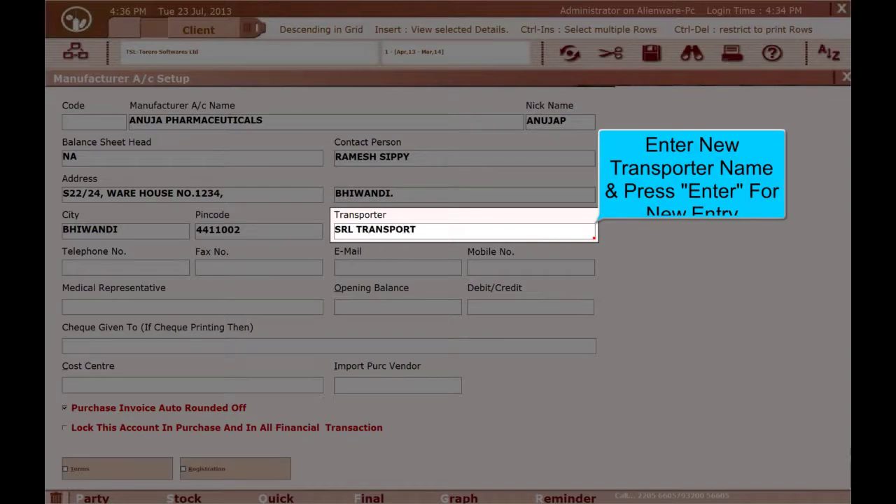
key("Return")
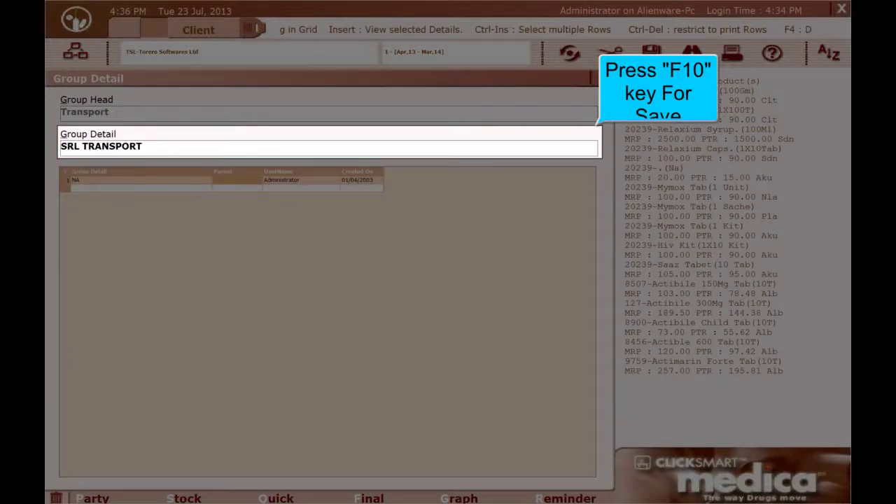
key("F10")
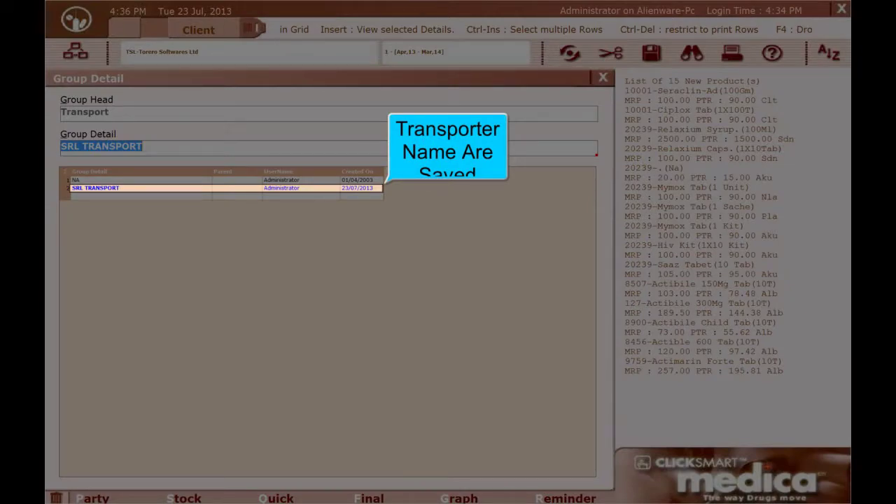
key("Escape")
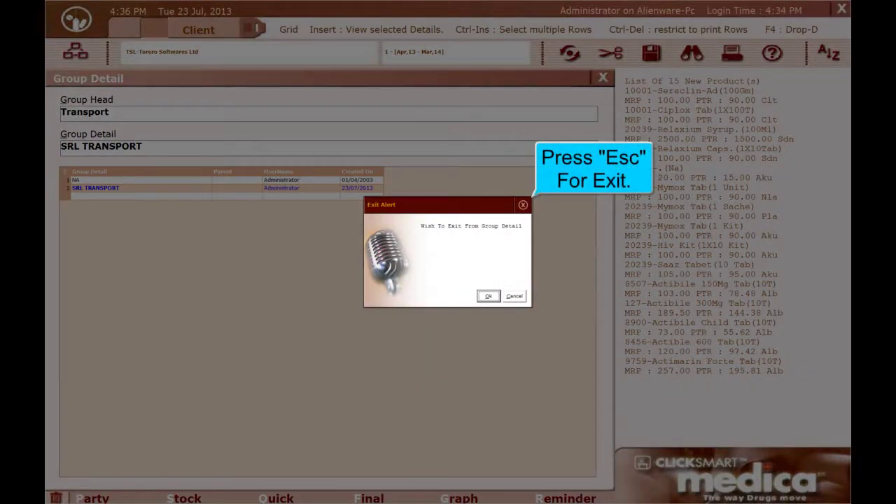
key("Escape")
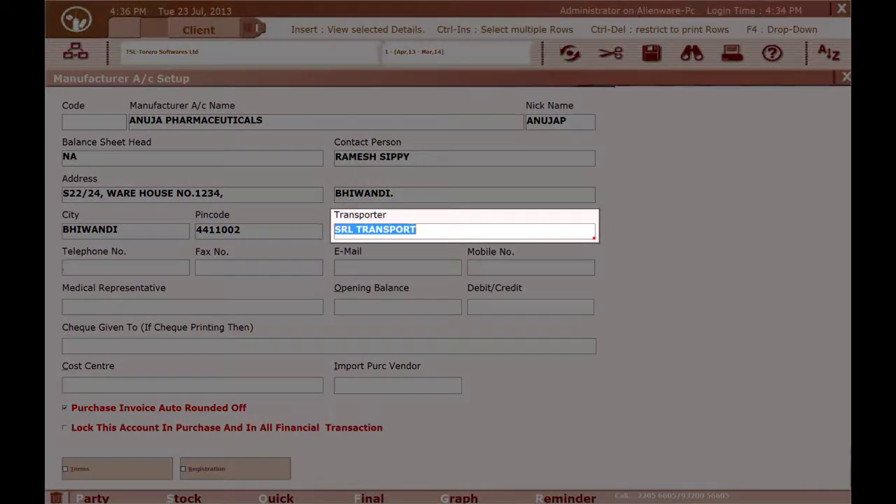
key("Return")
type("2255")
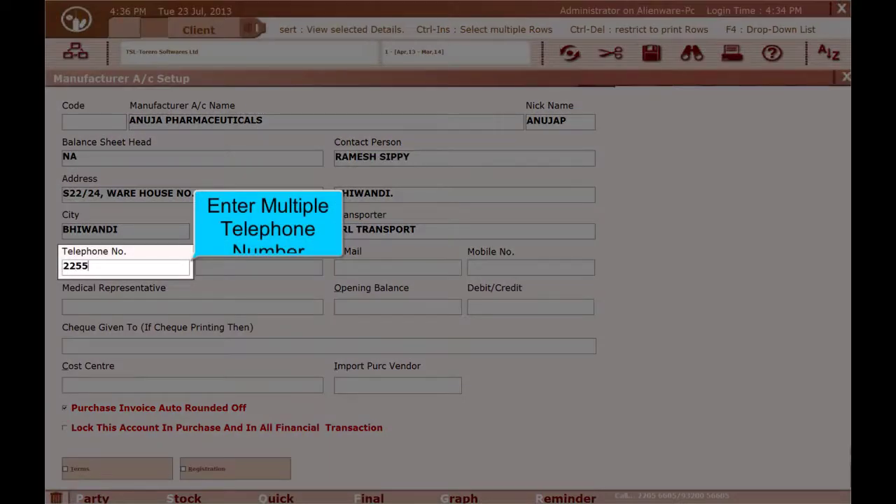
type("4411")
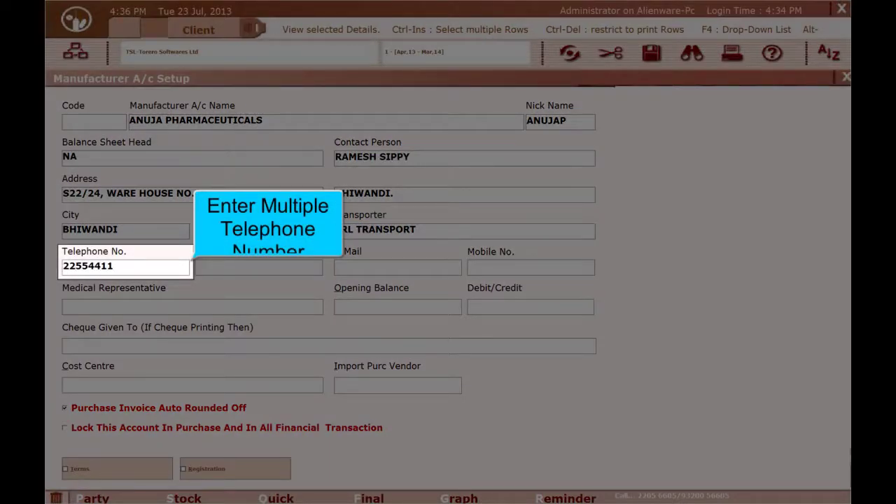
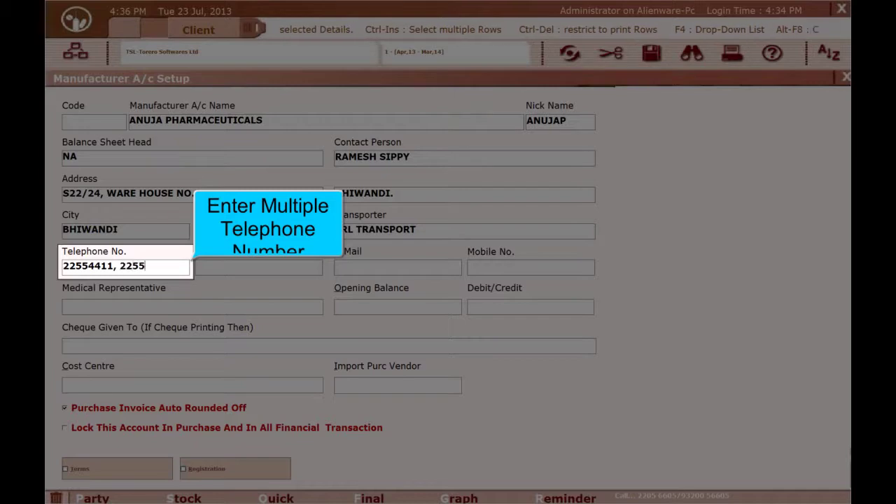
- Leave Fax No. blank and fill in the contact e-mail address and mobile number
key("Return")
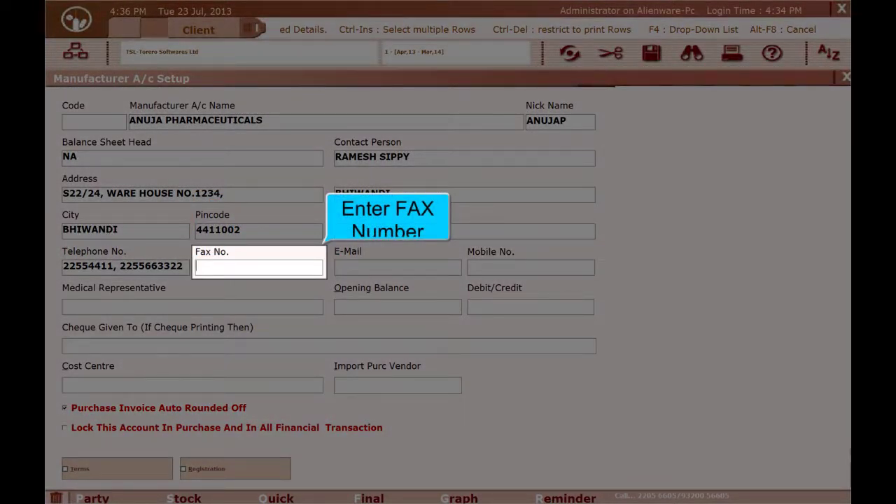
key("Return")
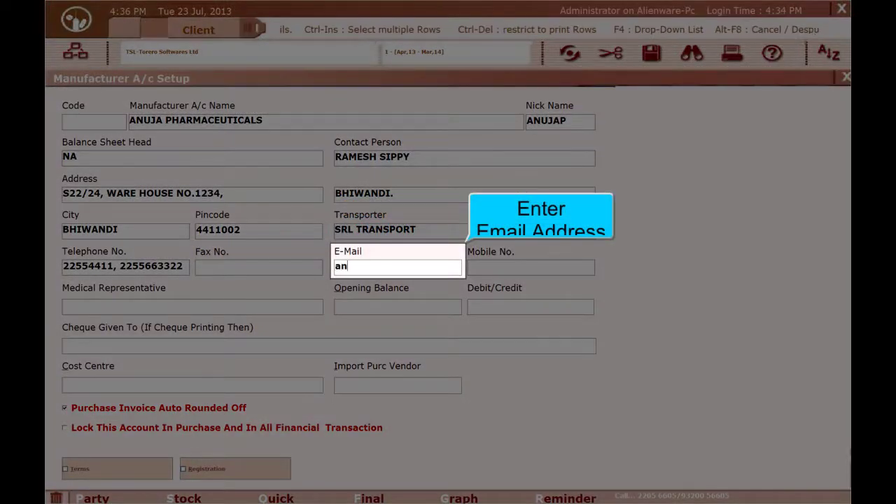
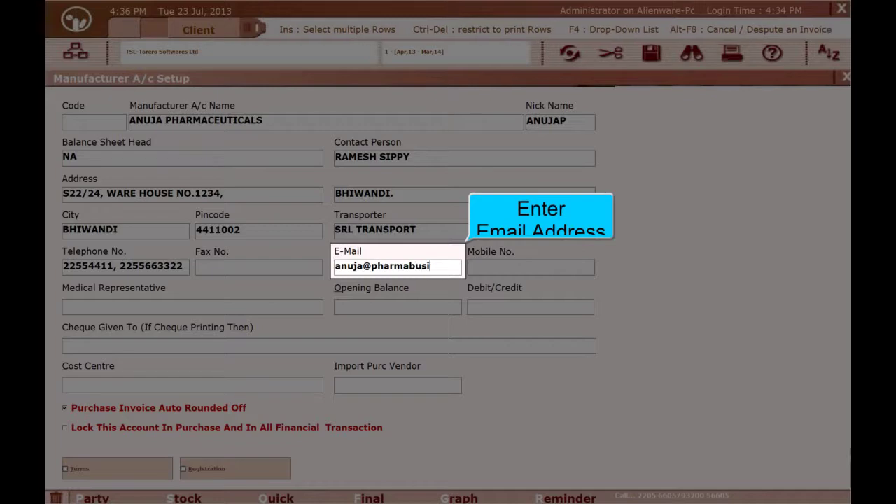
key("Return")
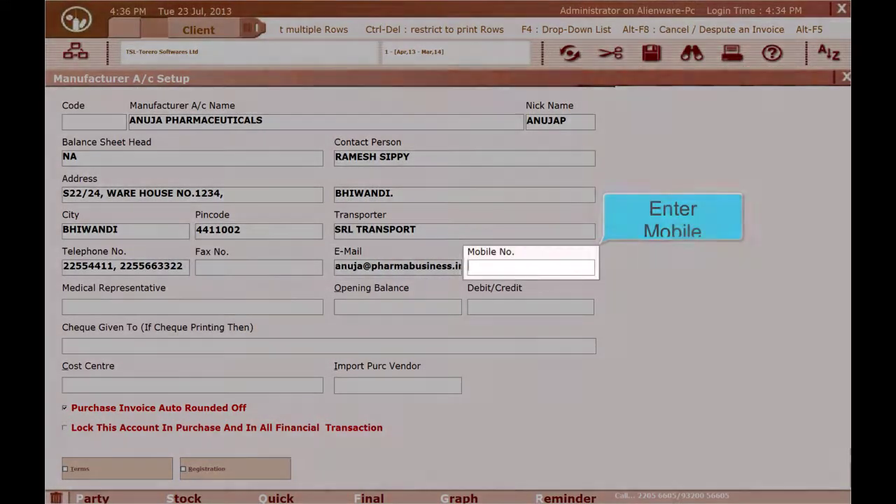
- Accept the medical representative, leave opening balance blank, and set Cheque Given To ANUJA PHARMACEUTICALS
key("Return")
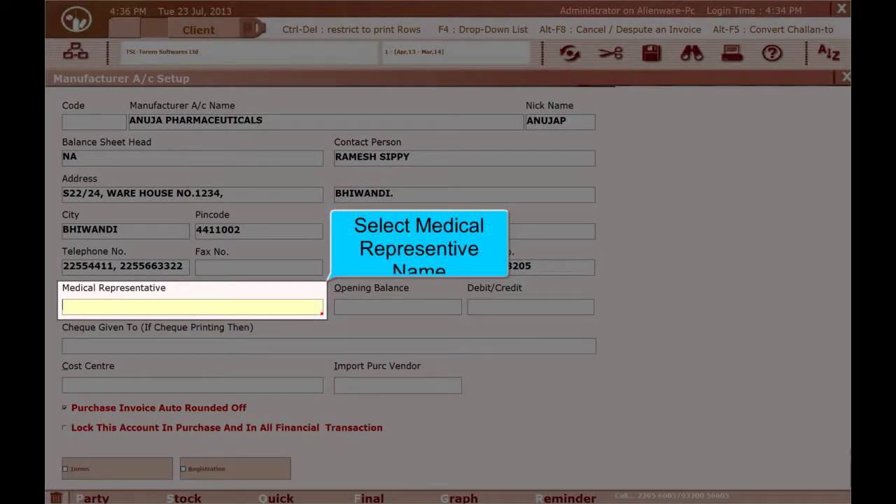
key("Return")
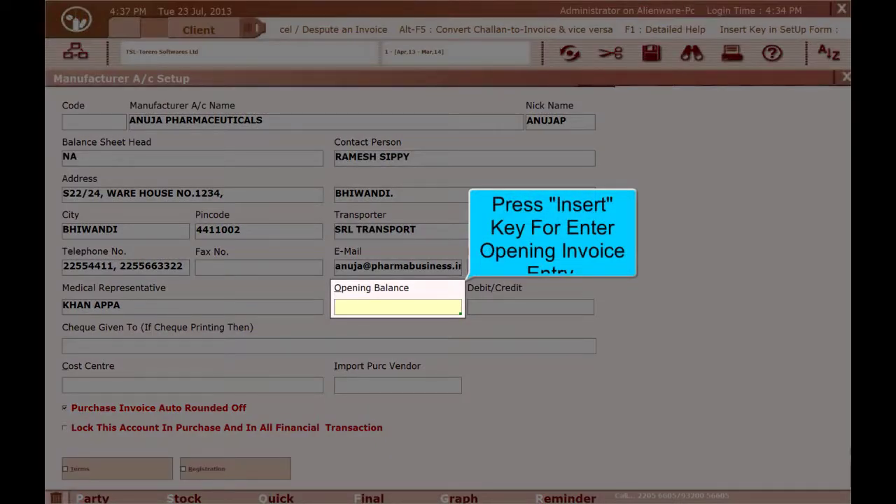
key("Return")
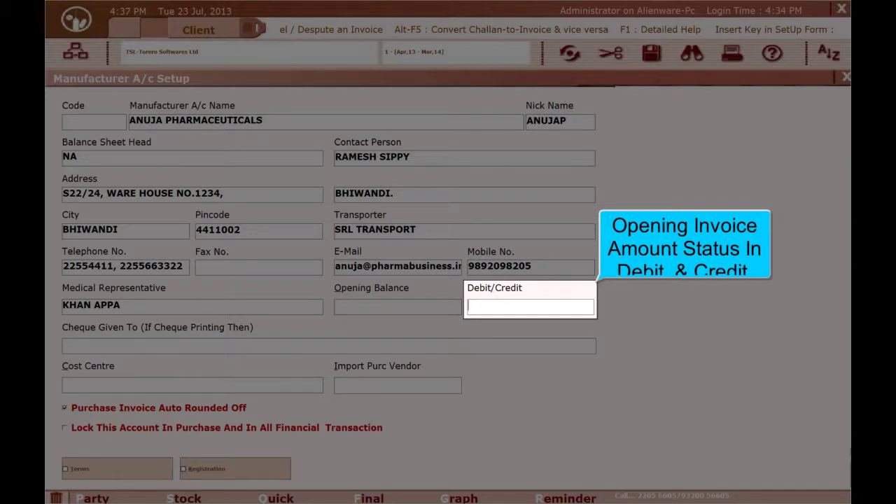
key("Return")
type("ANUJA PHARMACEUTICALS")
key("Return")
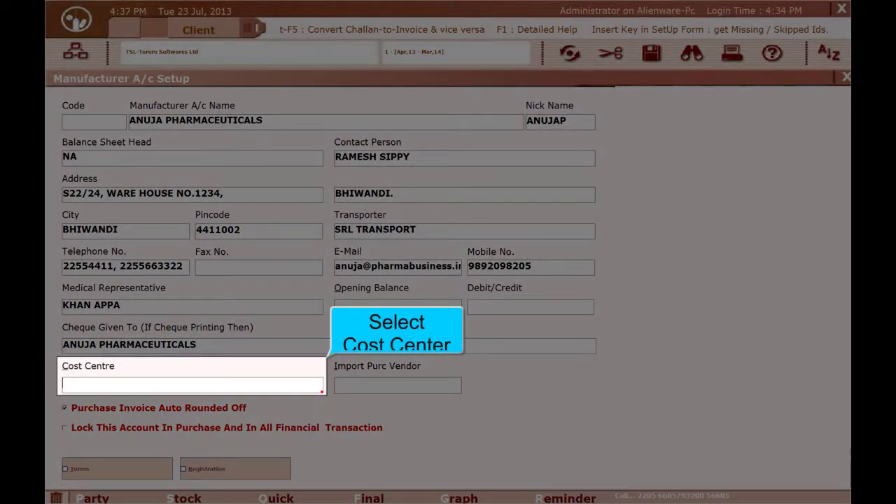
- Leave cost centre blank and keep Lock Sales, Lock Purchase Order and Lock Stock Statement unticked
key("Return")
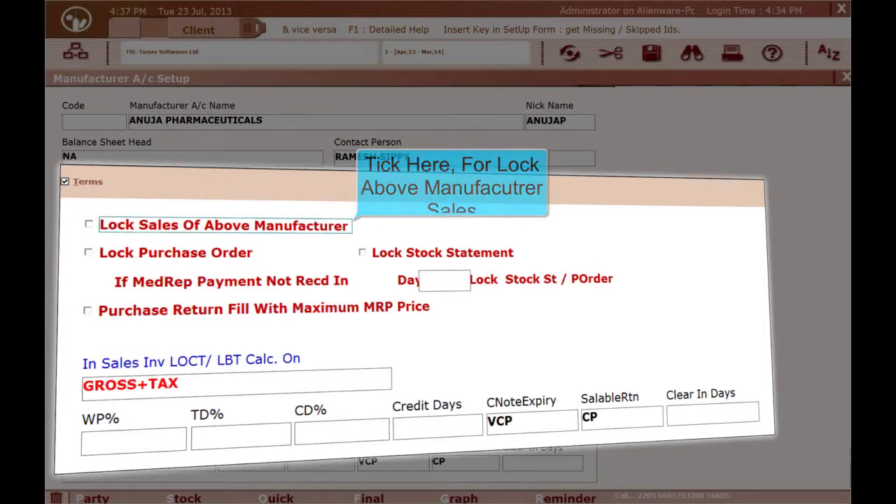
key("Tab")
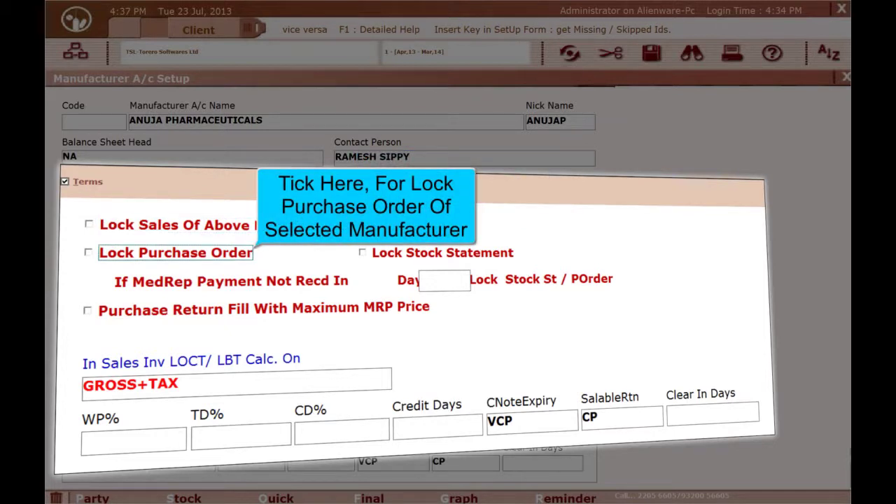
key("Tab")
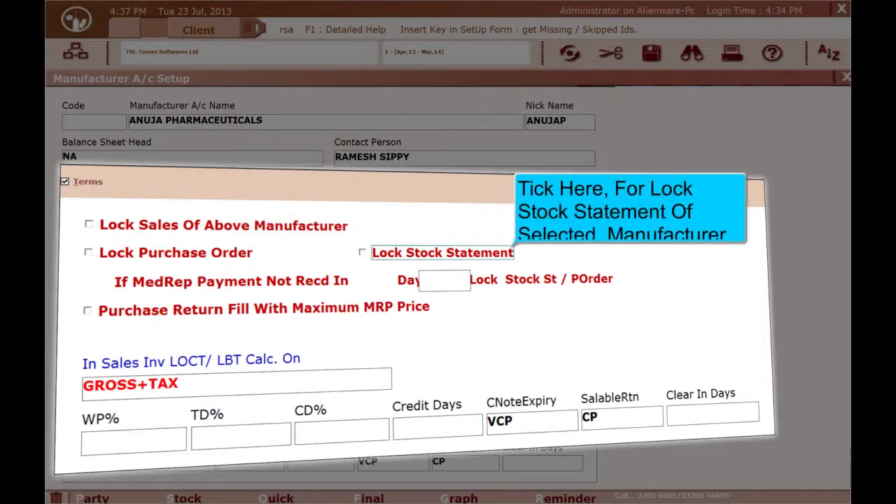
key("Tab")
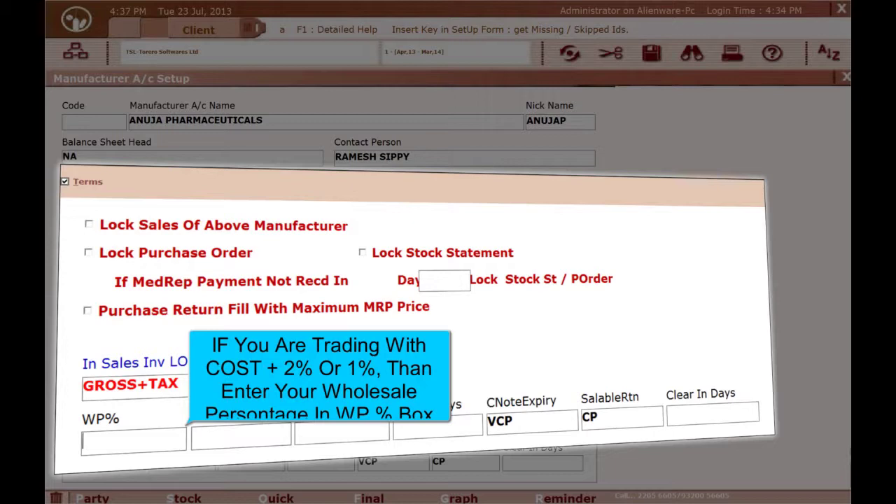
- Leave WP%, TD%, CD% and Credit Days blank, keeping VCP for CNoteExpiry and CP for SalableRtn
key("Tab")
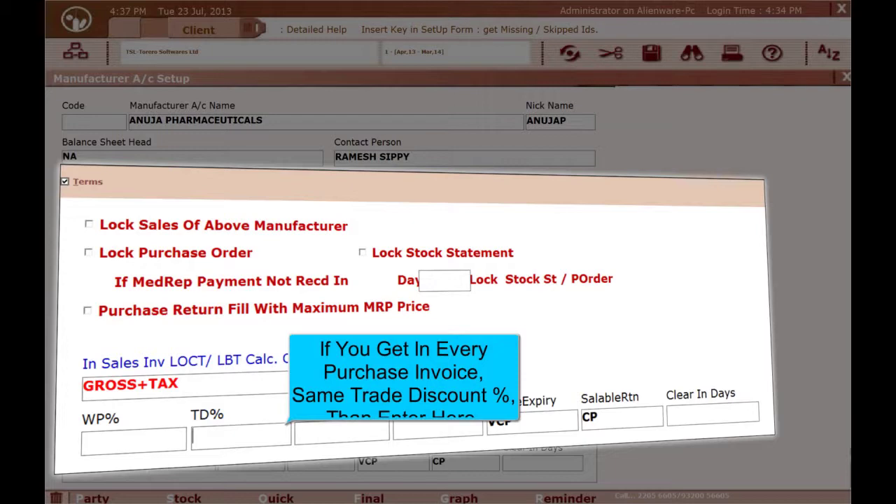
key("Tab")
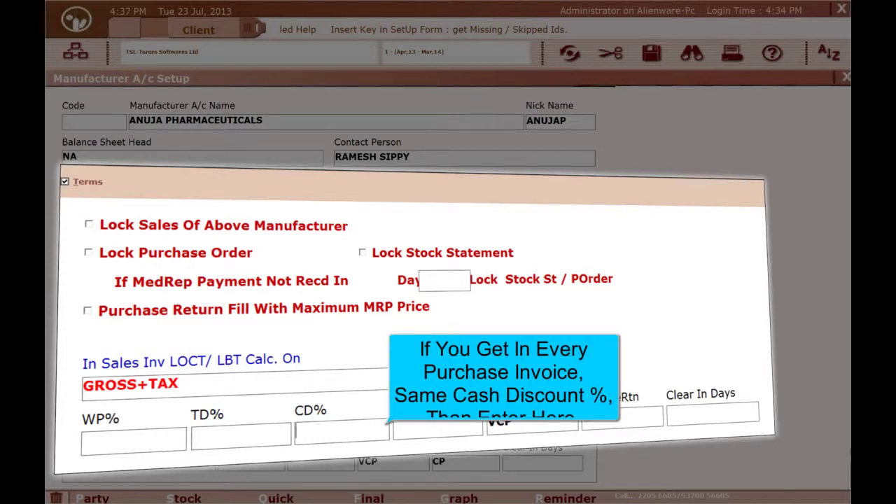
key("Tab")
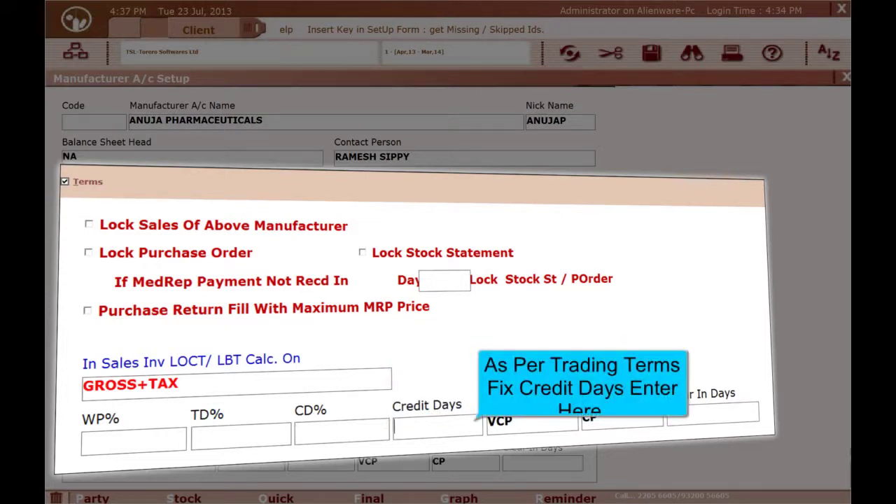
key("Tab")
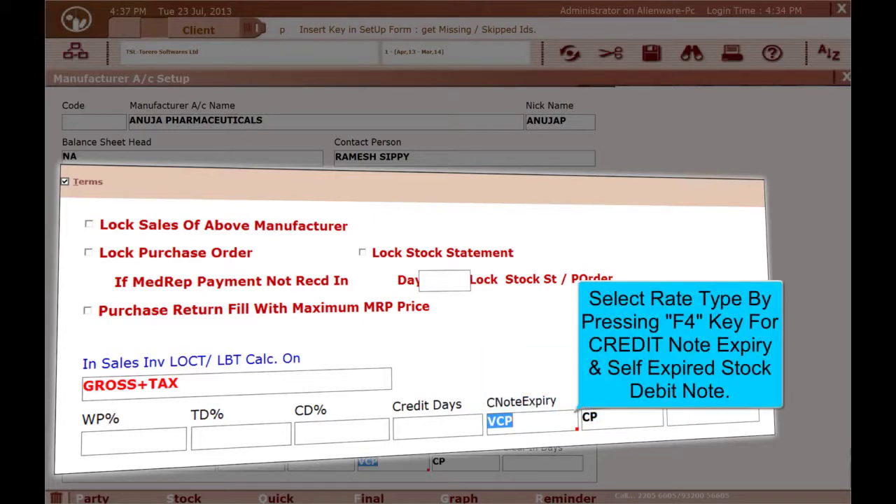
key("Tab")
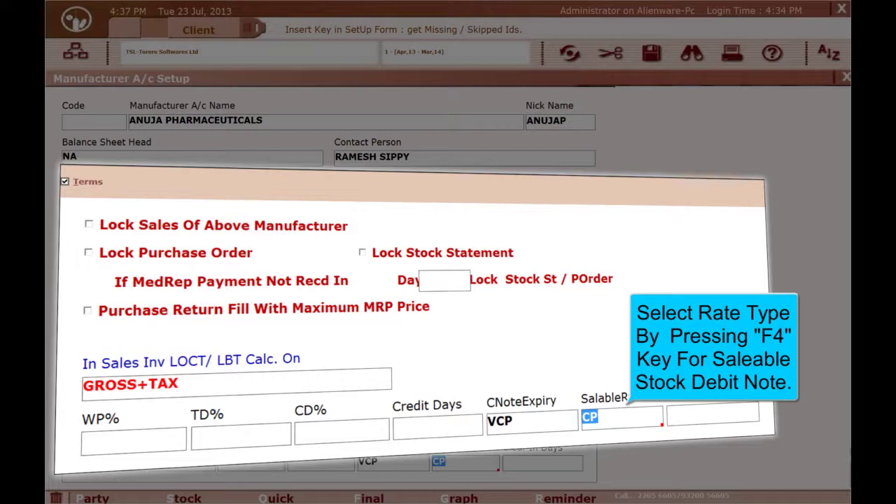
key("Tab")
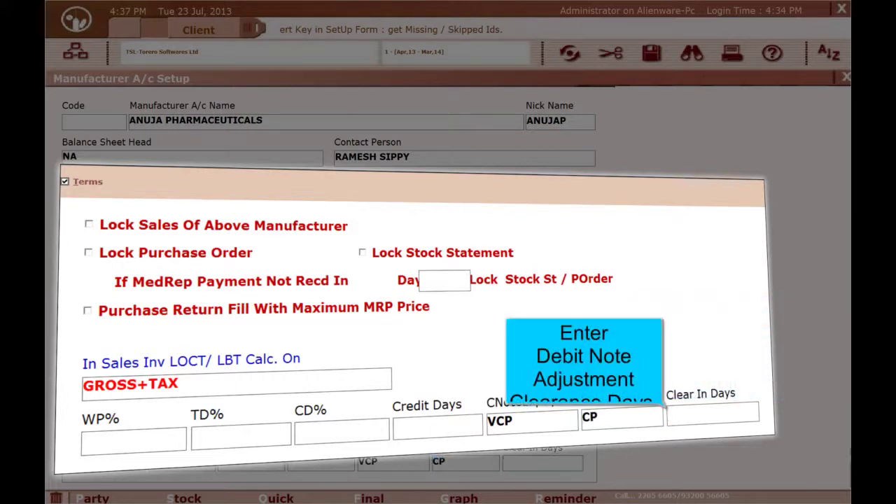
key("Tab")
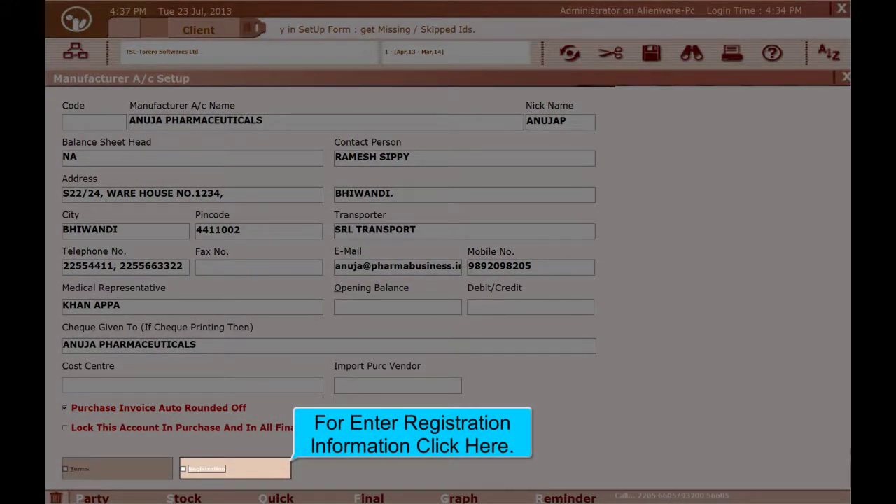
- Enter the Local VAT TIN, ending in V, with registration date 01/04/2006
key("Return")
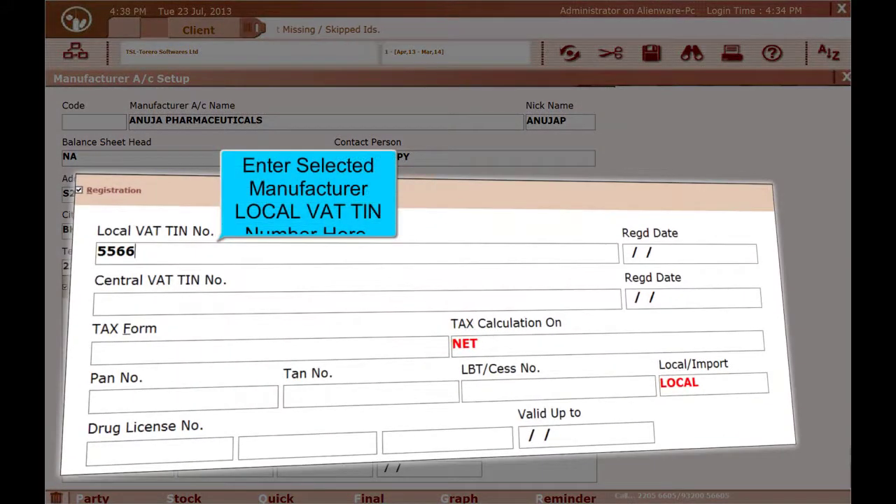
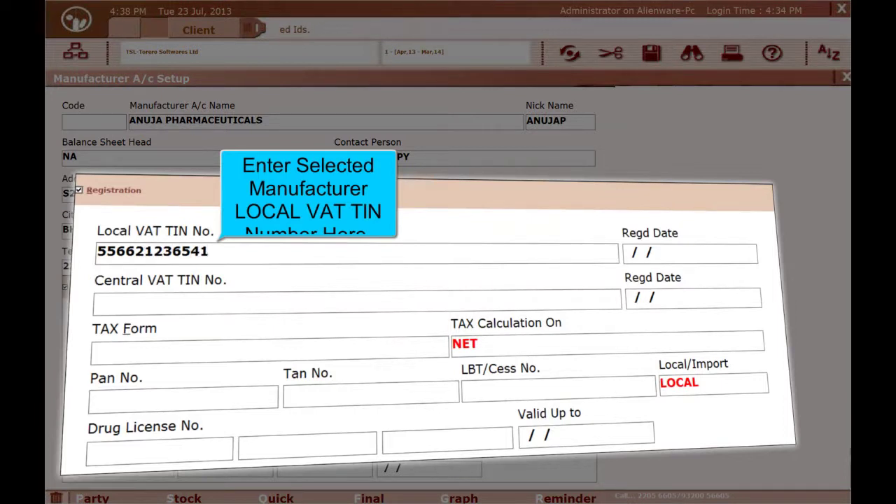
key("Return")
type("010406")
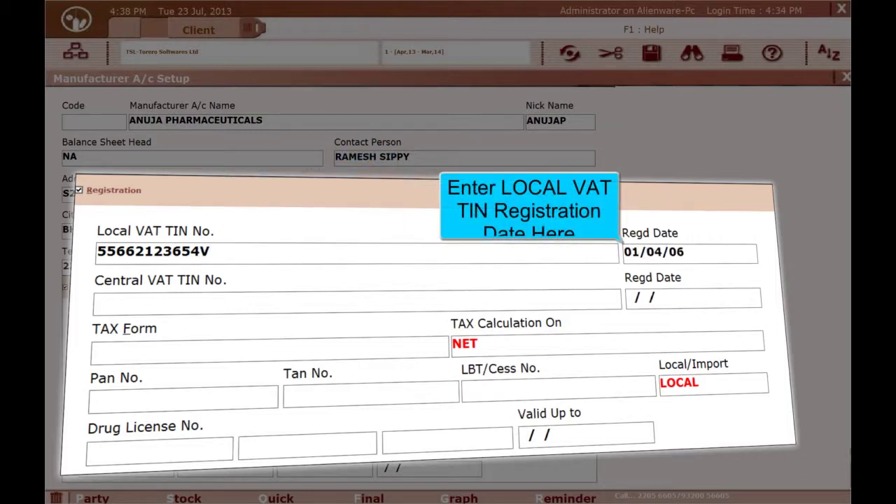
key("Return")
- Enter the matching Central VAT TIN, ending in C, registered 01/04/2006
key("ctrl+v")
key("BackSpace")
type("C")
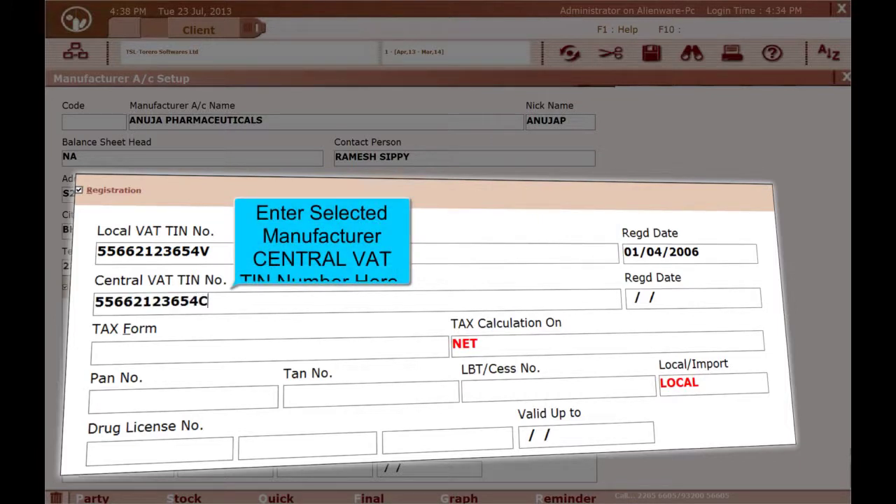
key("Return")
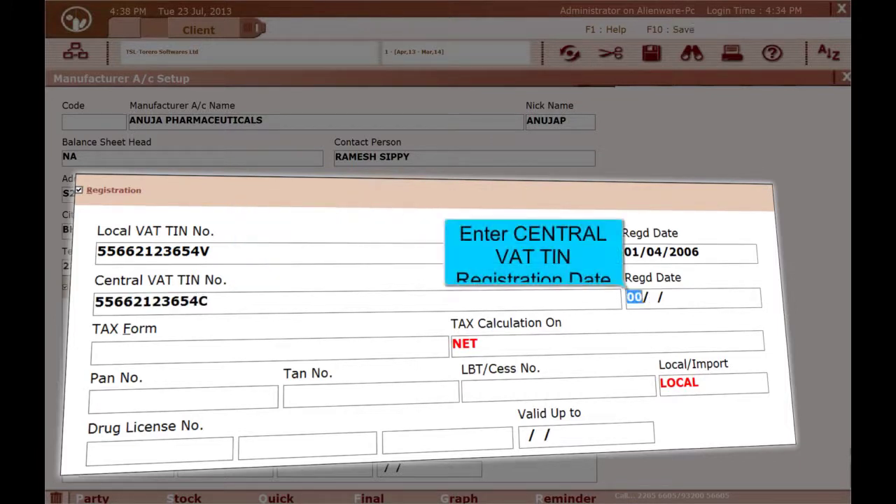
type("01/04/06")
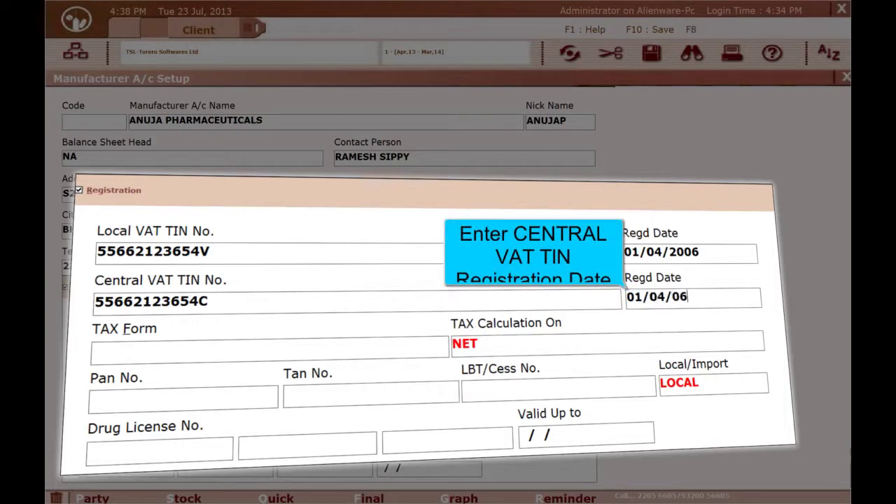
key("Return")
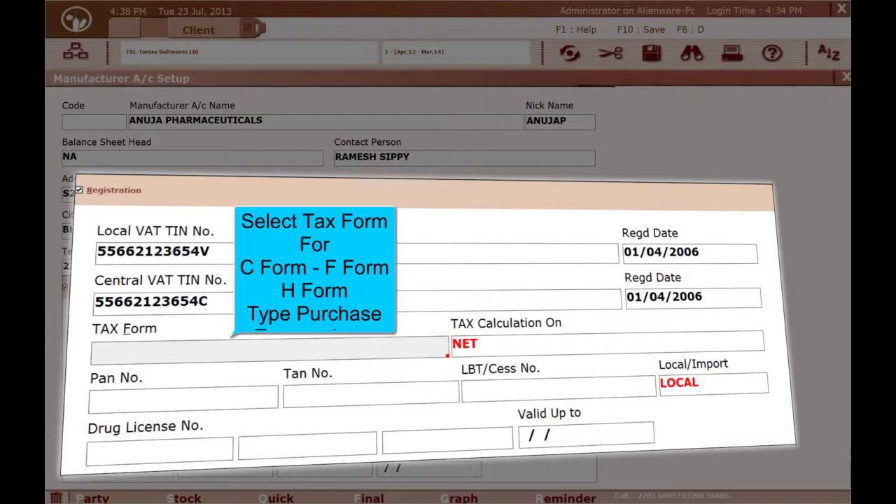
key("Return")
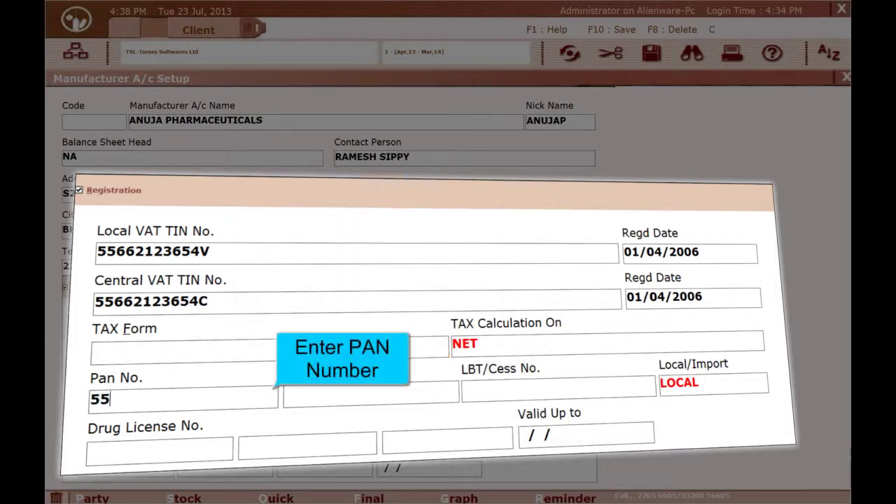
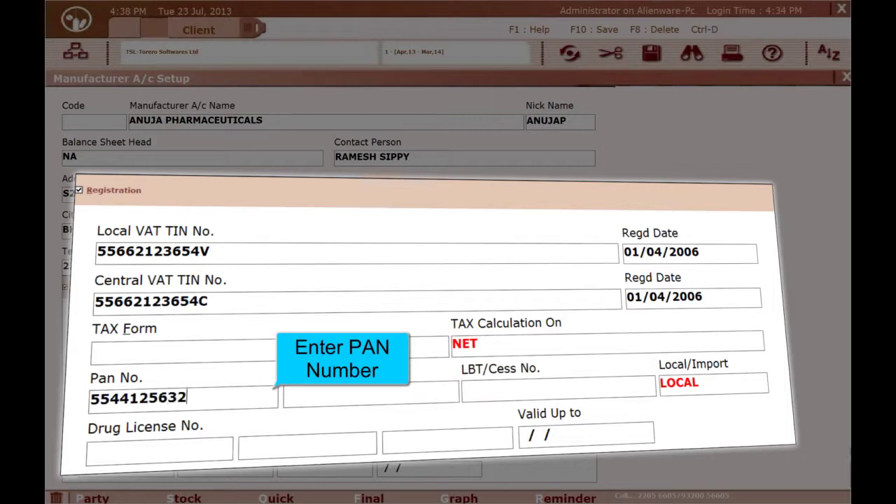
key("Return")
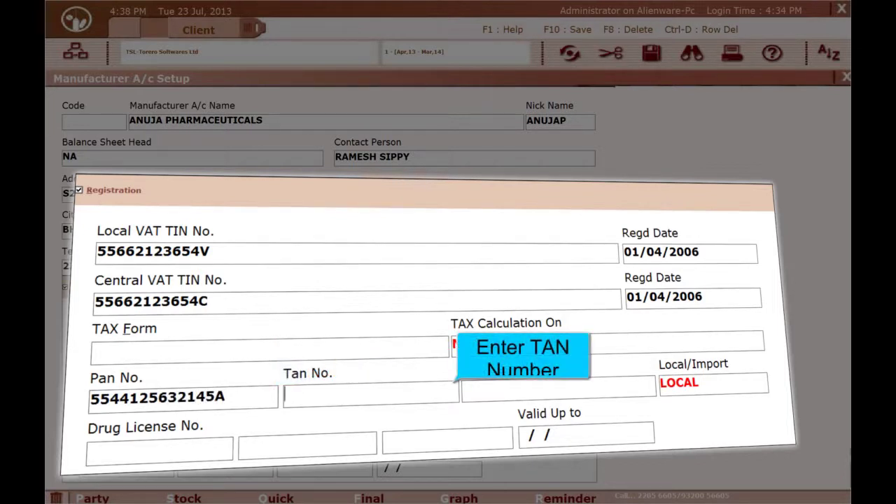
key("Return")
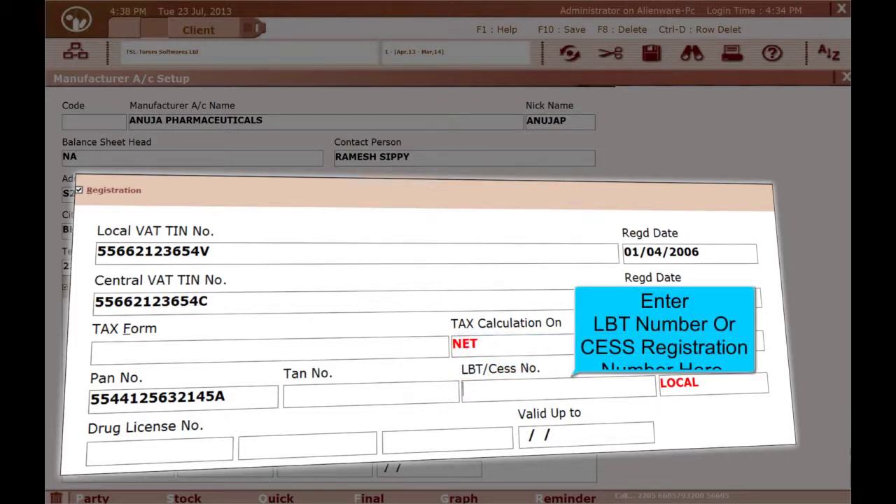
key("Return")
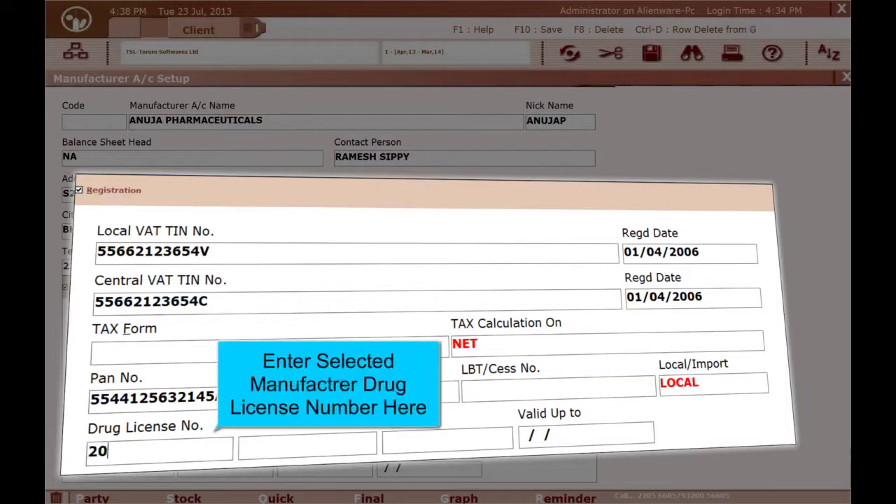
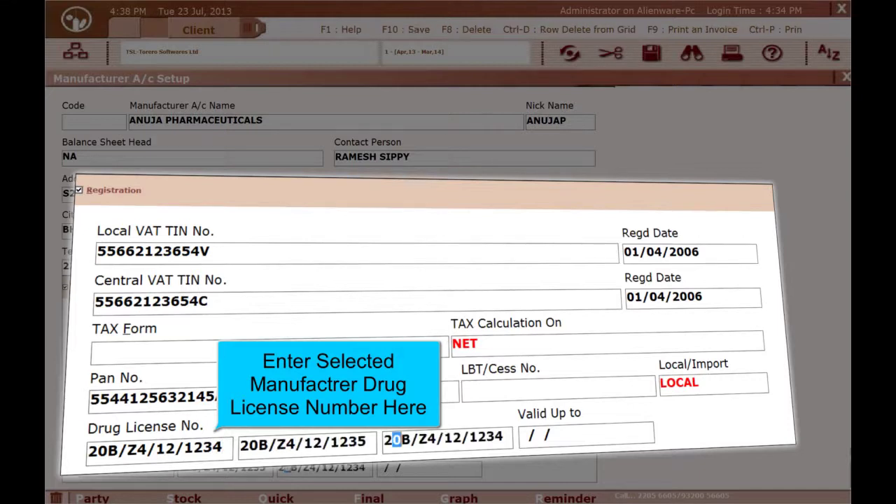
key("Tab")
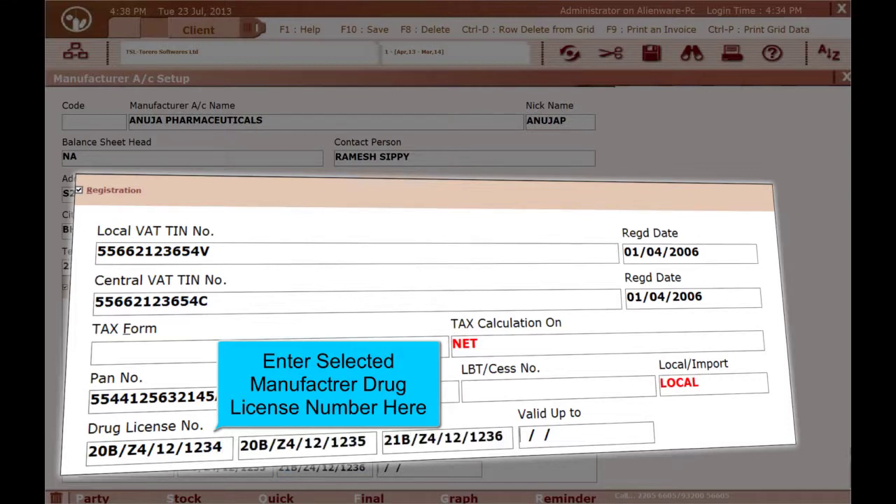
key("F10")
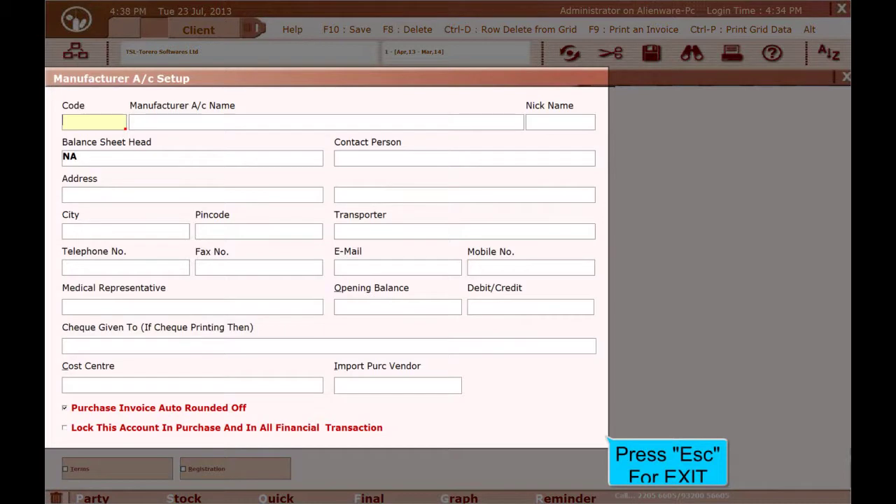
key("Escape")
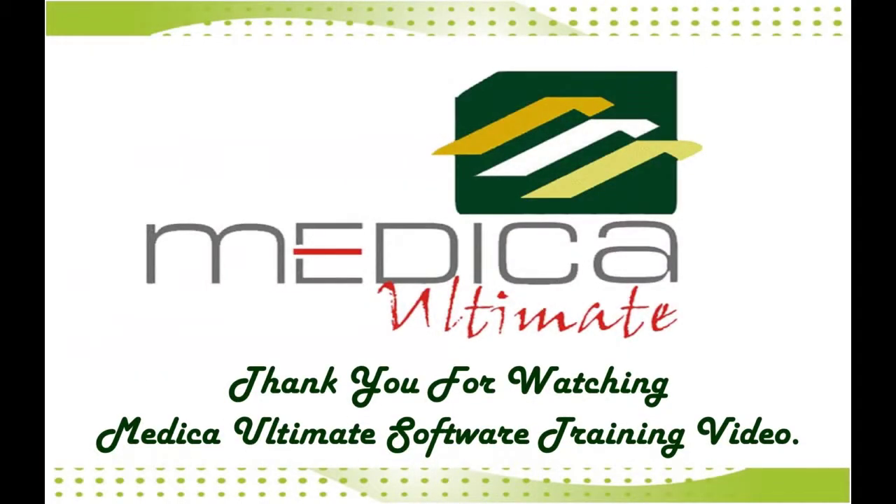